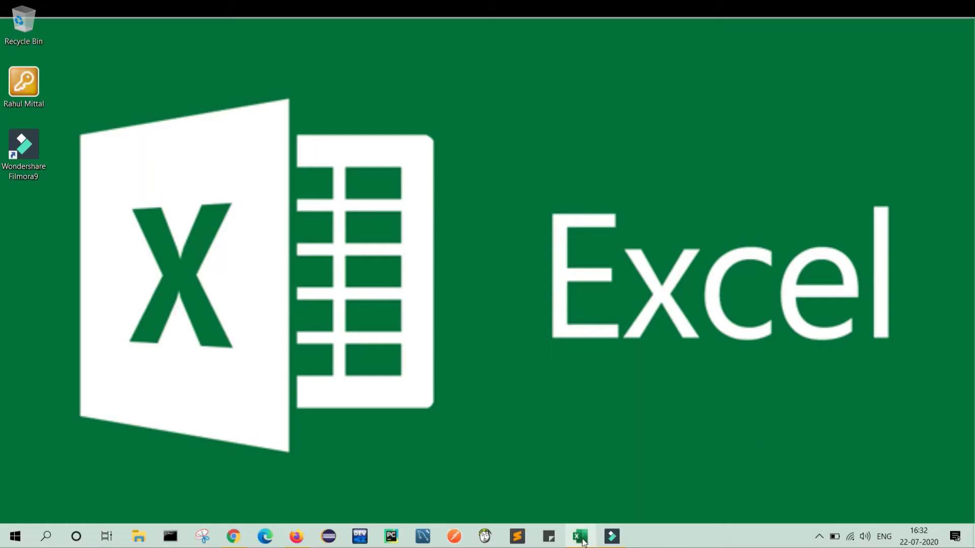
Open the Advance Excel workbook from the taskbar, showing the V LookUp sheet
{"action": "left_click", "coordinate": [583, 542]}
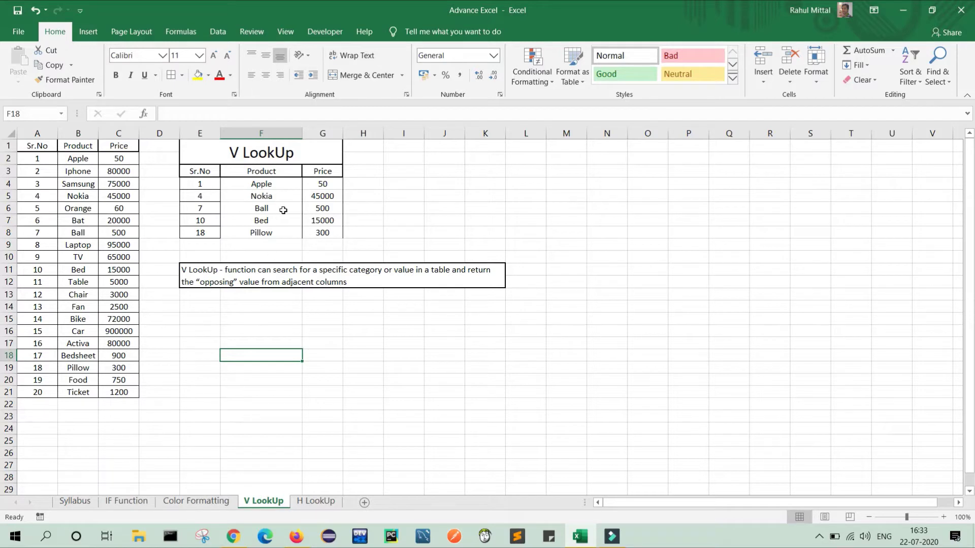
Go to the H LookUp sheet and enter Sr.No 1 in cell A7
{"action": "left_click", "coordinate": [311, 502]}
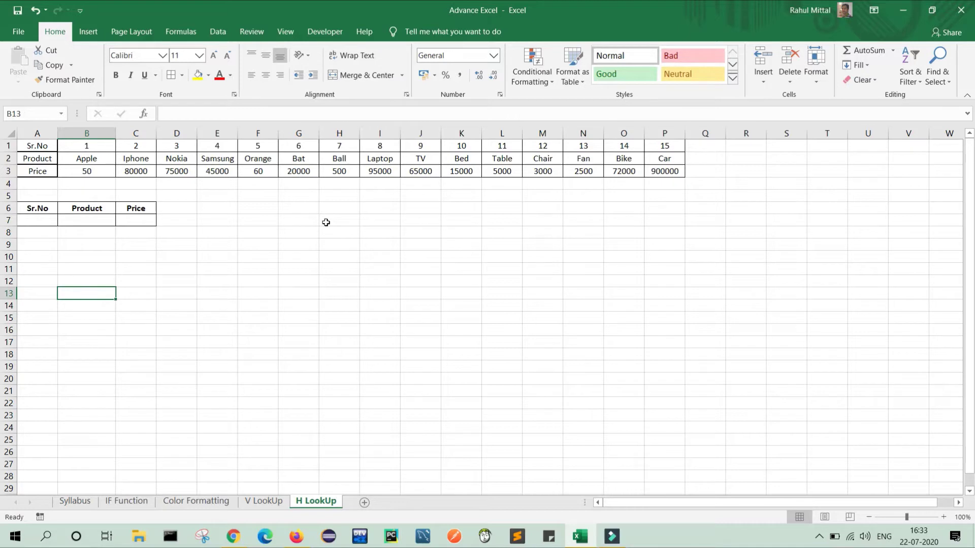
{"action": "left_click", "coordinate": [43, 222]}
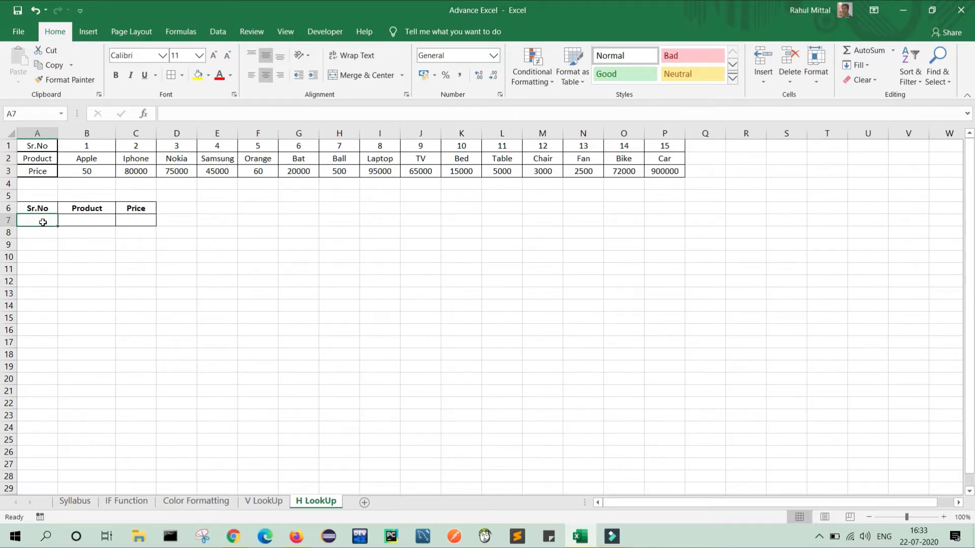
{"action": "type", "text": "1"}
{"action": "left_click", "coordinate": [80, 270]}
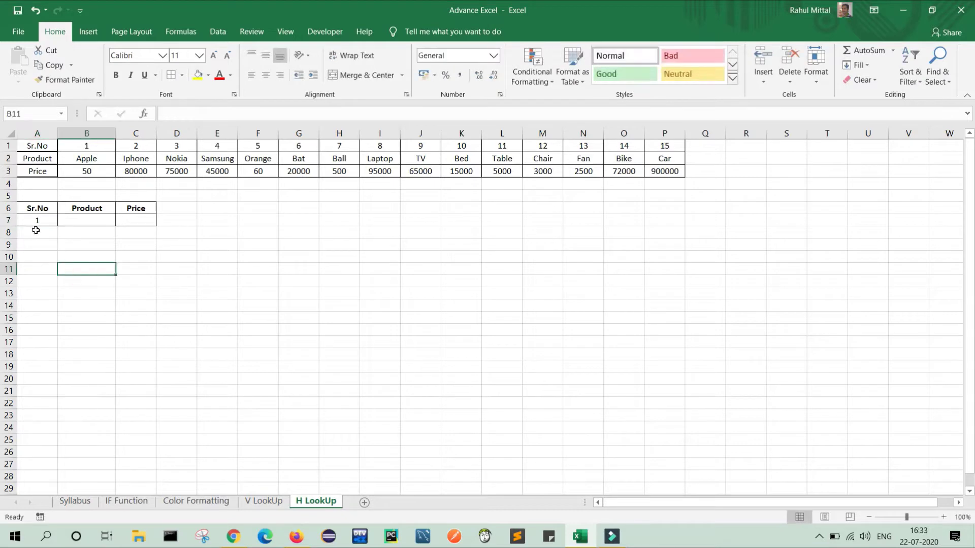
Select the Product cell B7 in the lookup row
{"action": "left_click", "coordinate": [83, 225]}
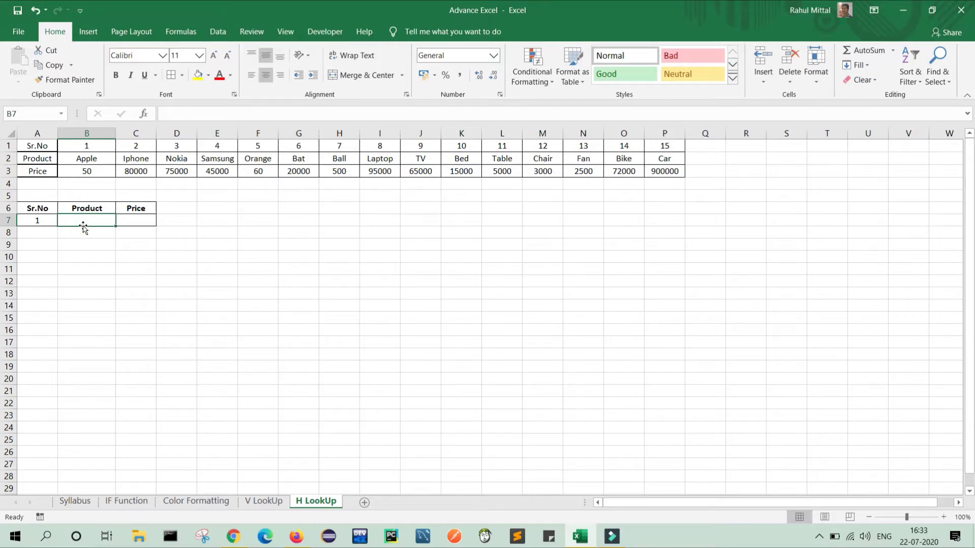
{"action": "left_click", "coordinate": [132, 221]}
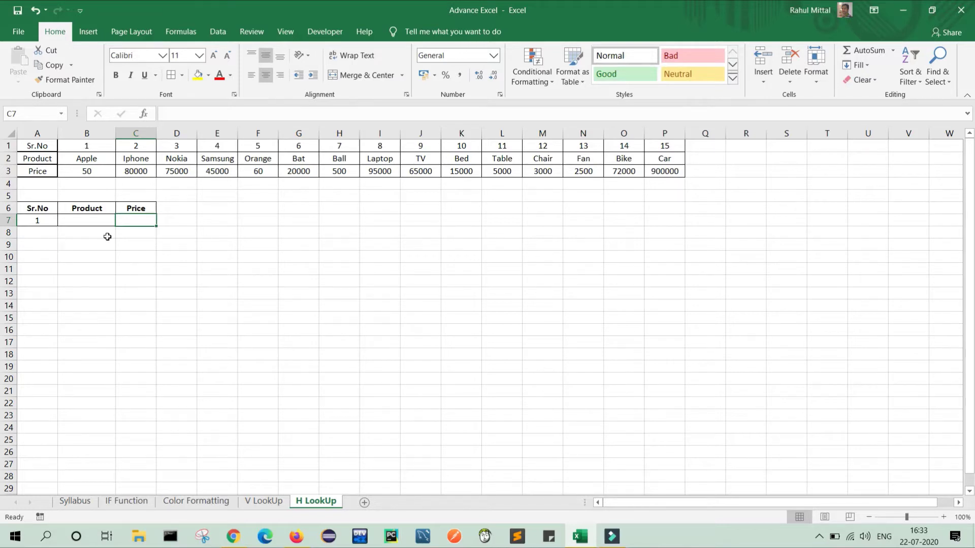
{"action": "left_click", "coordinate": [84, 222]}
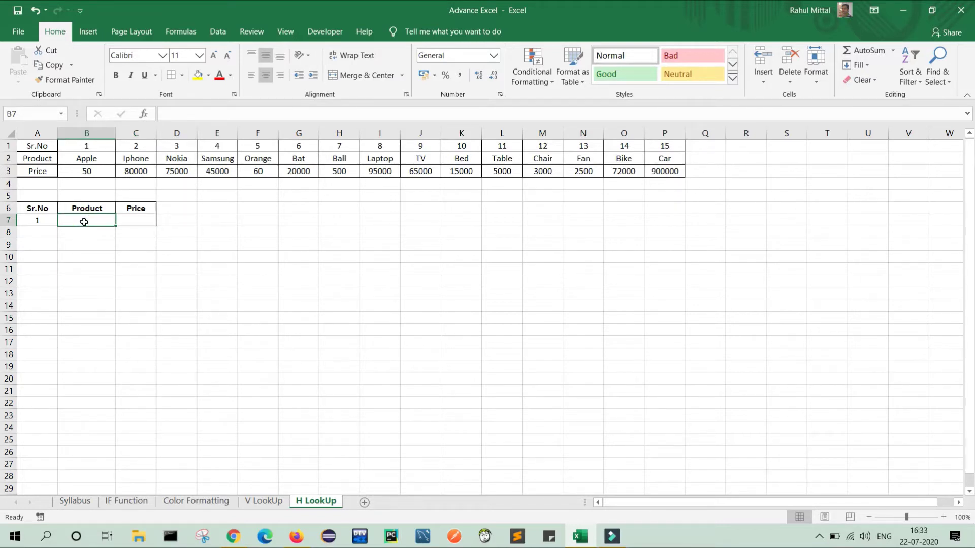
Enter =HLOOKUP(A7,A1:P3,2,0) in B7 so it returns Apple for Sr.No 1
{"action": "type", "text": "="}
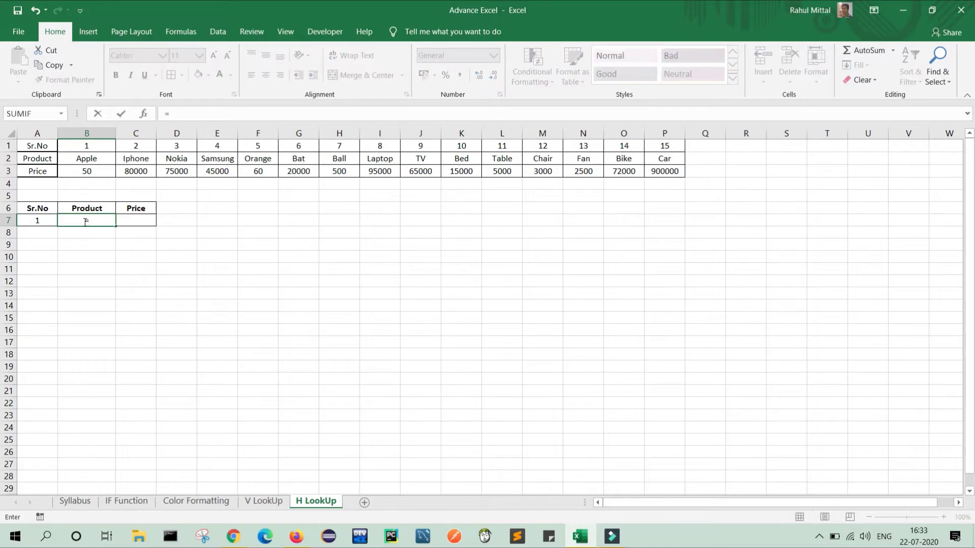
{"action": "type", "text": "HLOOKUP("}
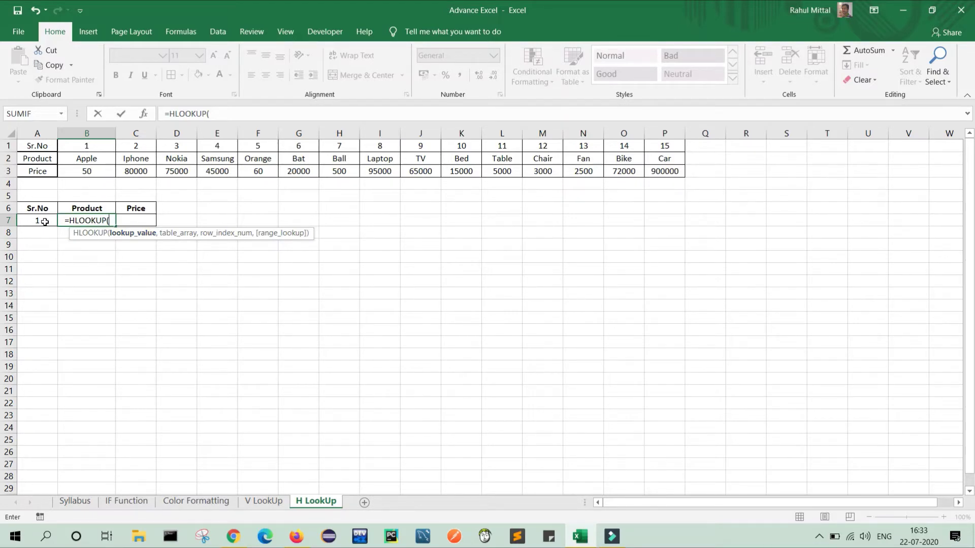
{"action": "left_click", "coordinate": [44, 222]}
{"action": "type", "text": ","}
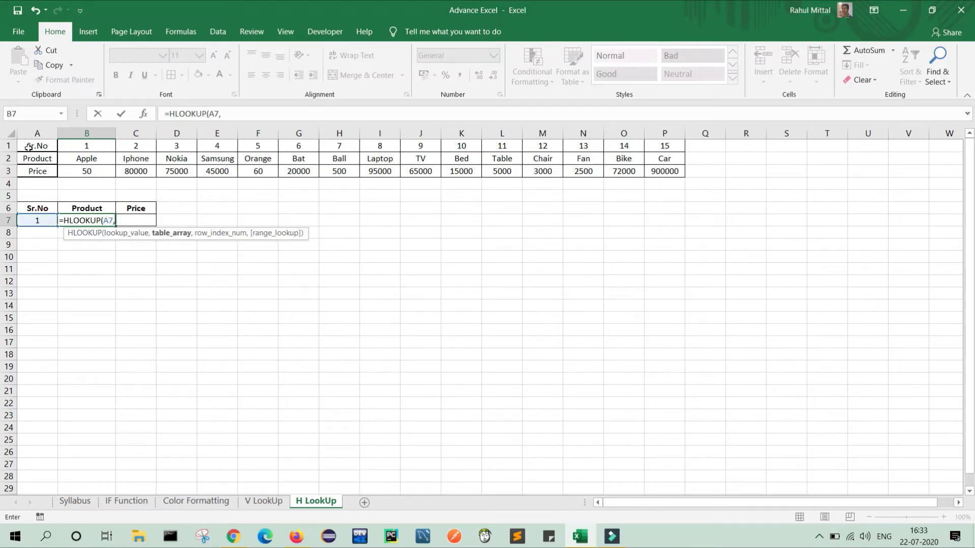
{"action": "left_click_drag", "start_coordinate": [28, 147], "coordinate": [662, 170]}
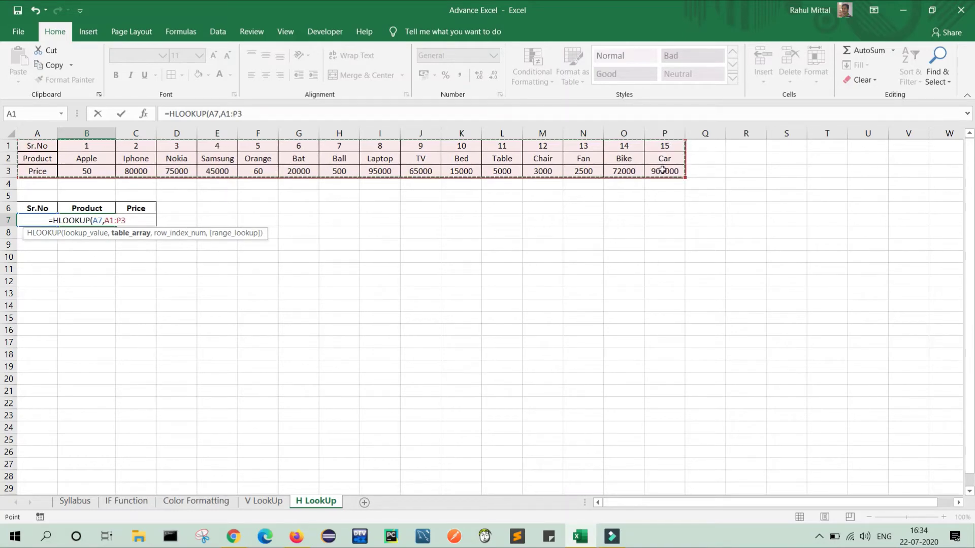
{"action": "type", "text": ","}
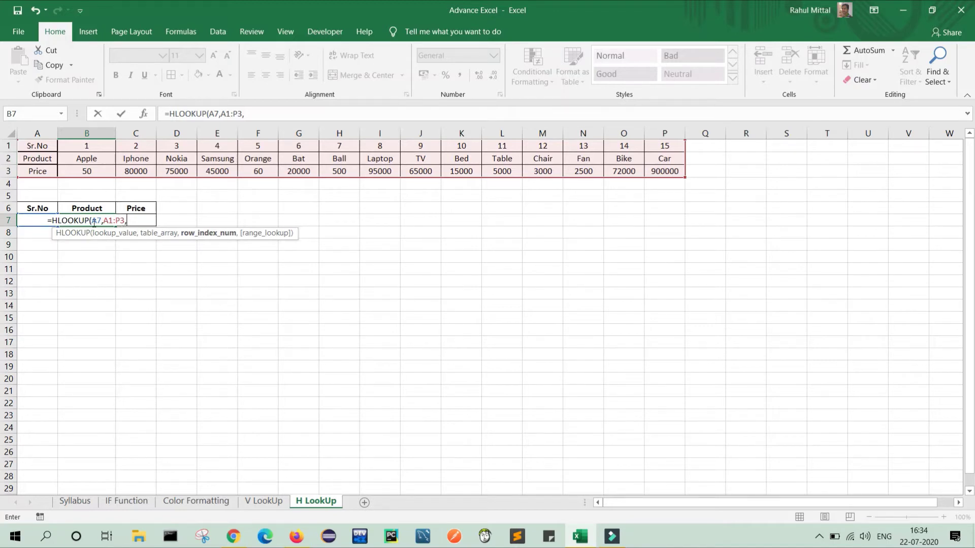
{"action": "type", "text": "2"}
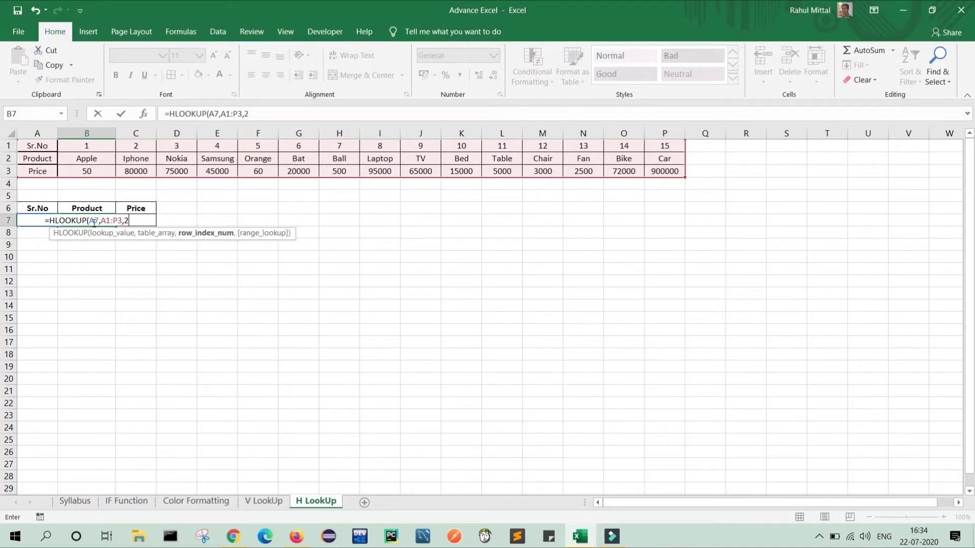
{"action": "type", "text": ",0"}
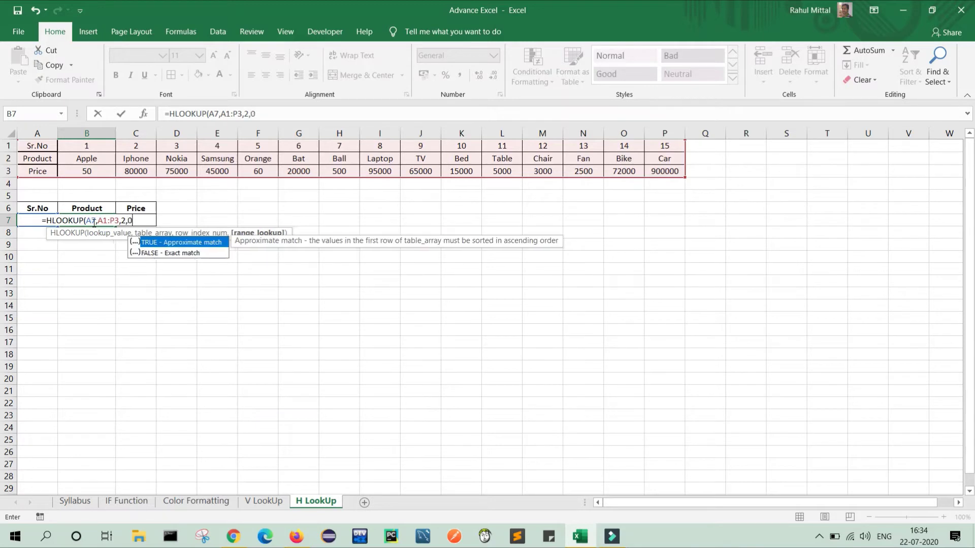
{"action": "type", "text": ")"}
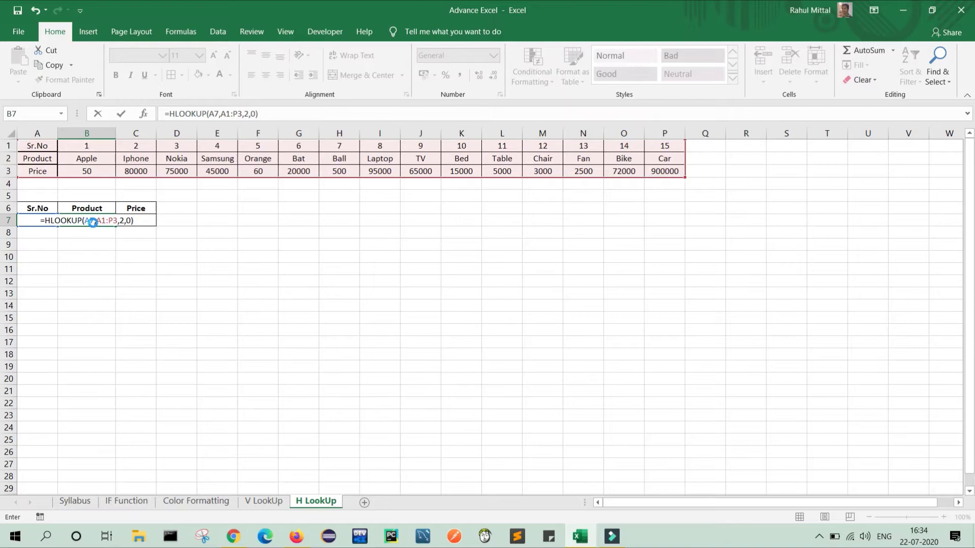
{"action": "key", "text": "Return"}
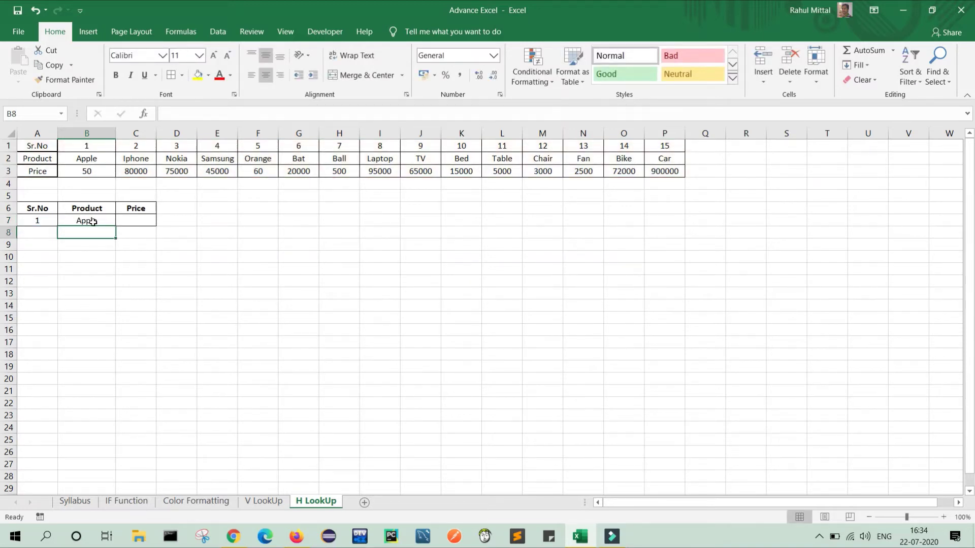
Change the Sr.No in A7 to 4 so the B7 lookup returns Samsung
{"action": "left_click", "coordinate": [49, 218]}
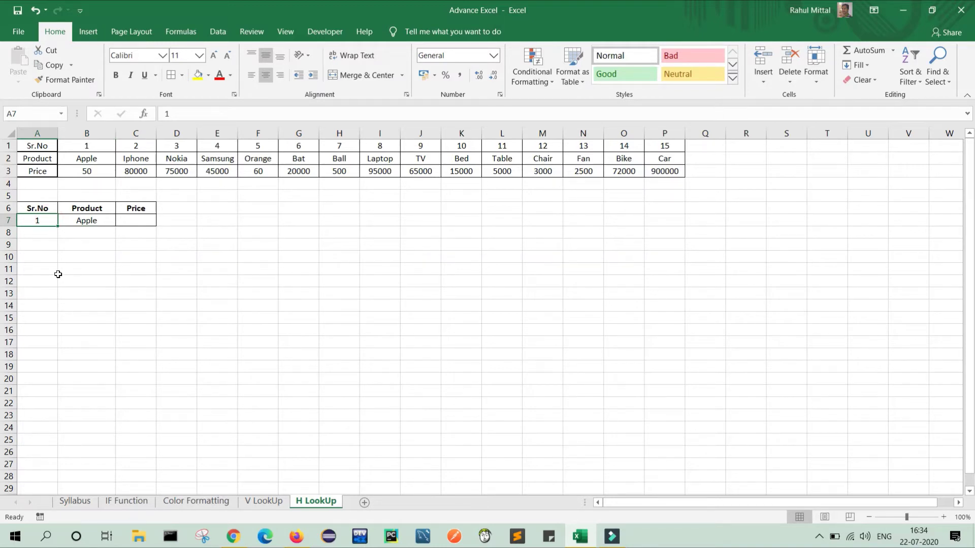
{"action": "type", "text": "4"}
{"action": "key", "text": "Return"}
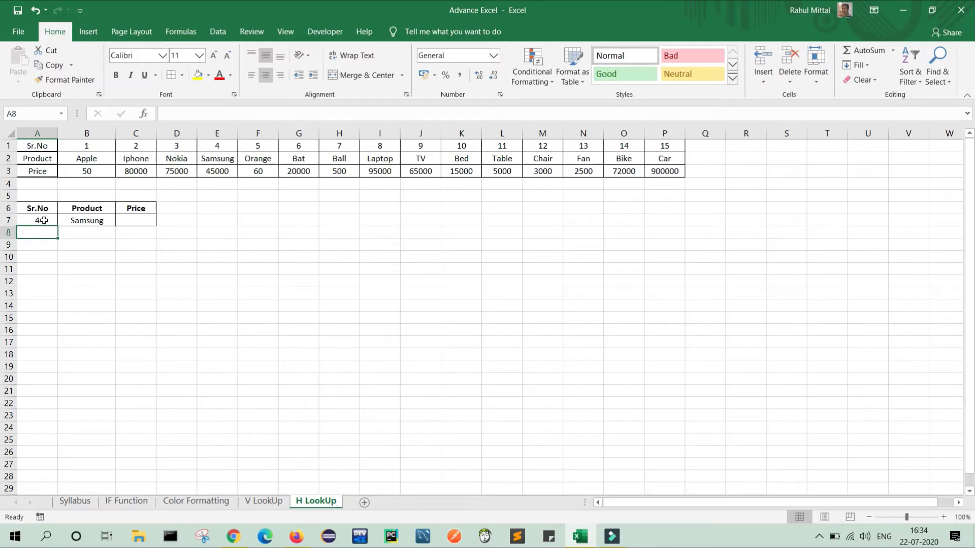
{"action": "left_click", "coordinate": [142, 219]}
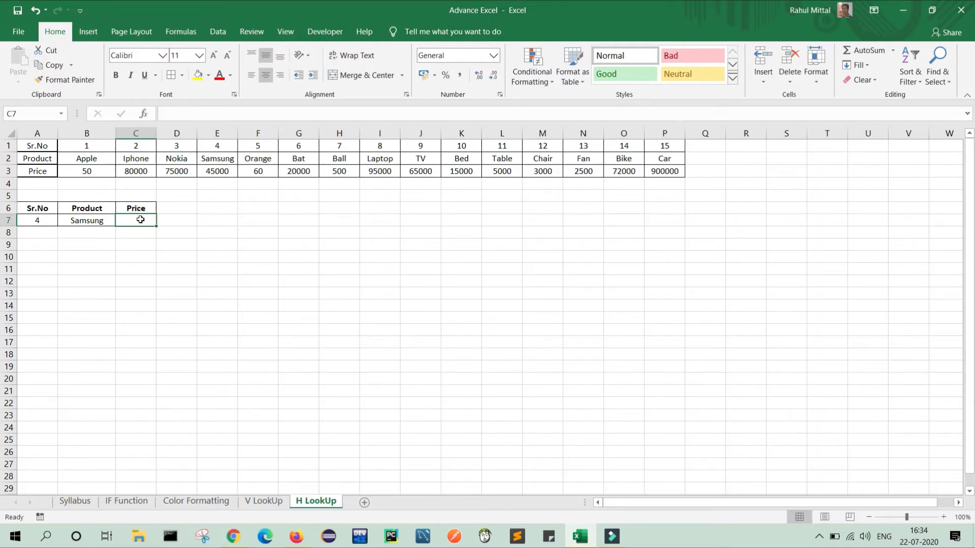
Enter =HLOOKUP(A7,A1:P3,3,0) in C7, returning the price 45000 for Samsung
{"action": "type", "text": "="}
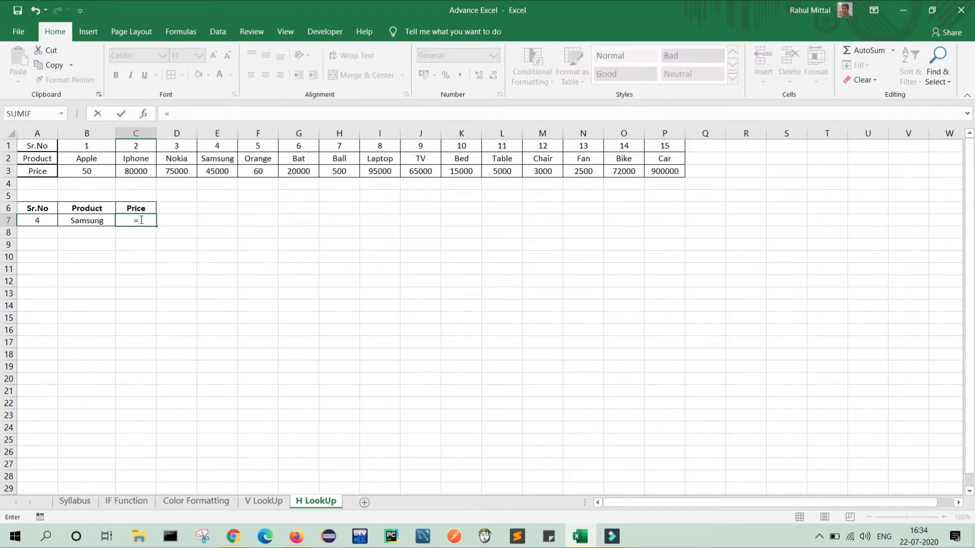
{"action": "type", "text": "H"}
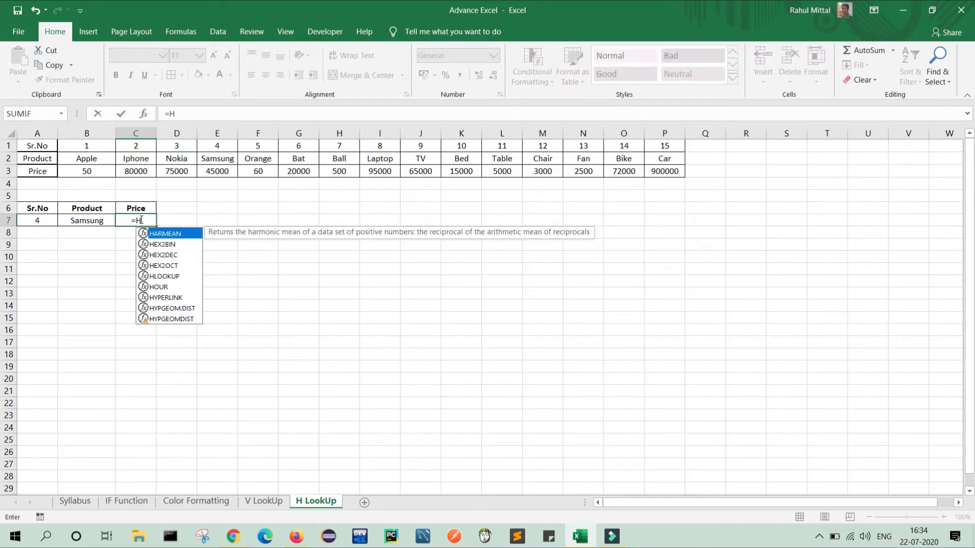
{"action": "type", "text": "L"}
{"action": "key", "text": "Tab"}
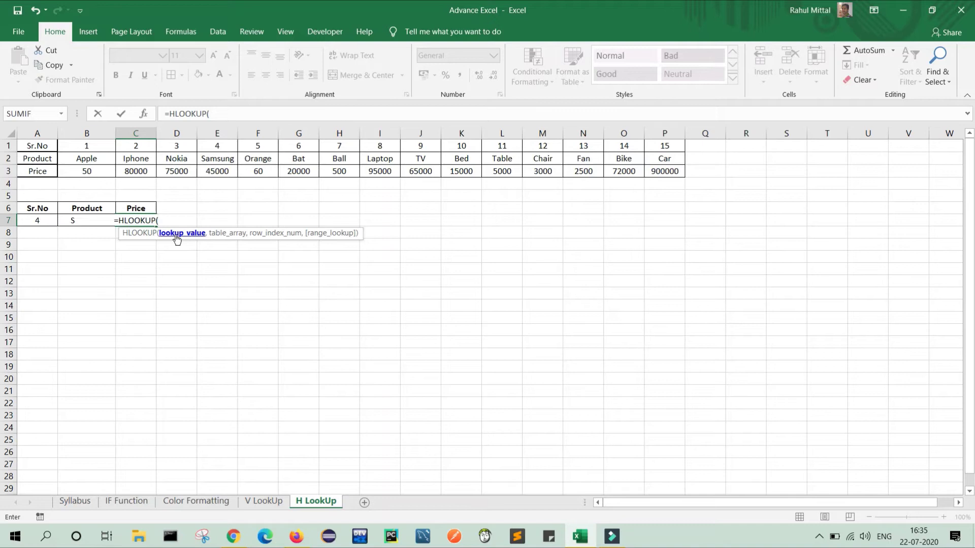
{"action": "left_click", "coordinate": [41, 222]}
{"action": "type", "text": ","}
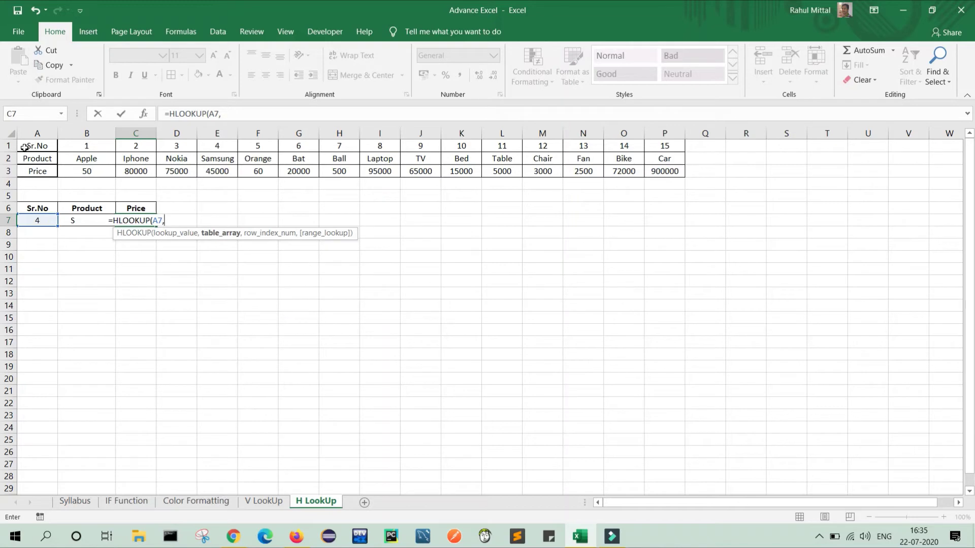
{"action": "left_click_drag", "start_coordinate": [24, 149], "coordinate": [661, 171]}
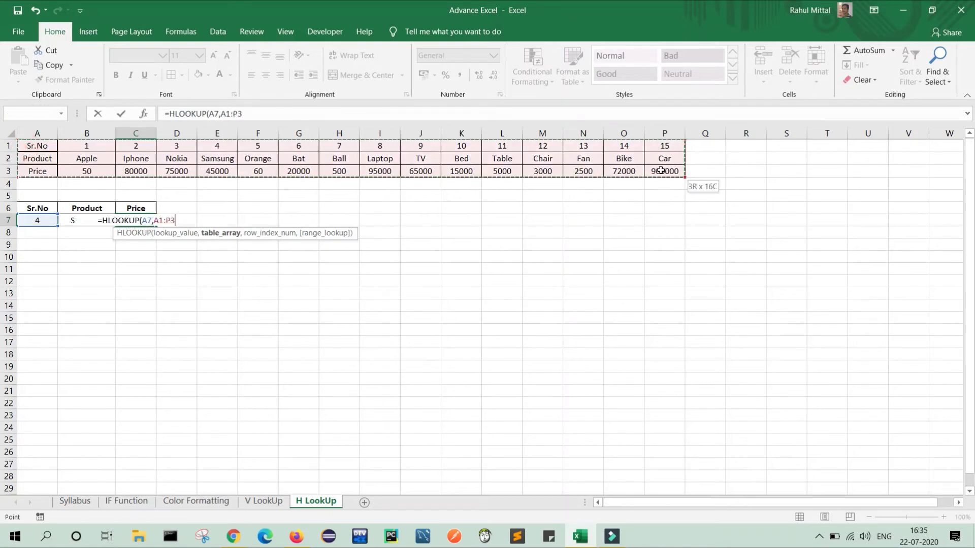
{"action": "type", "text": ","}
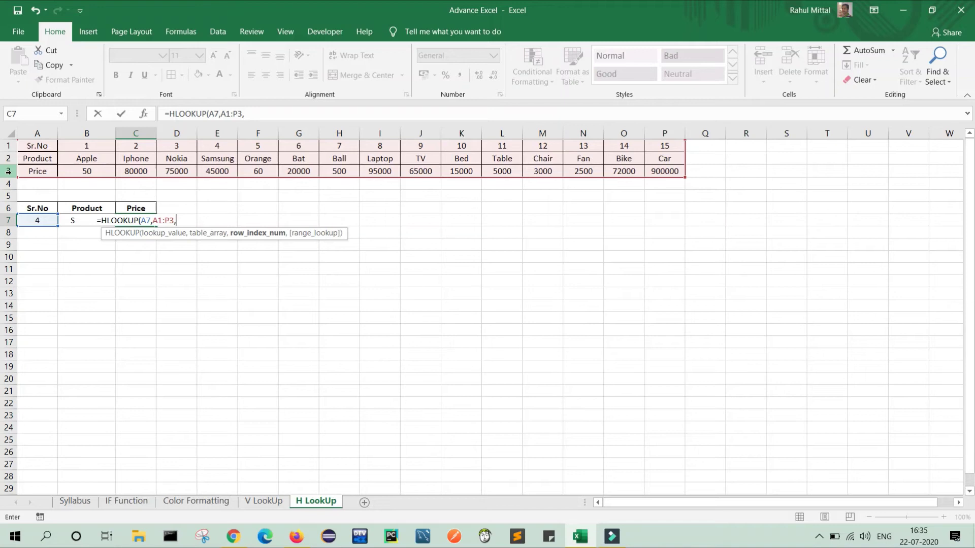
{"action": "type", "text": "3"}
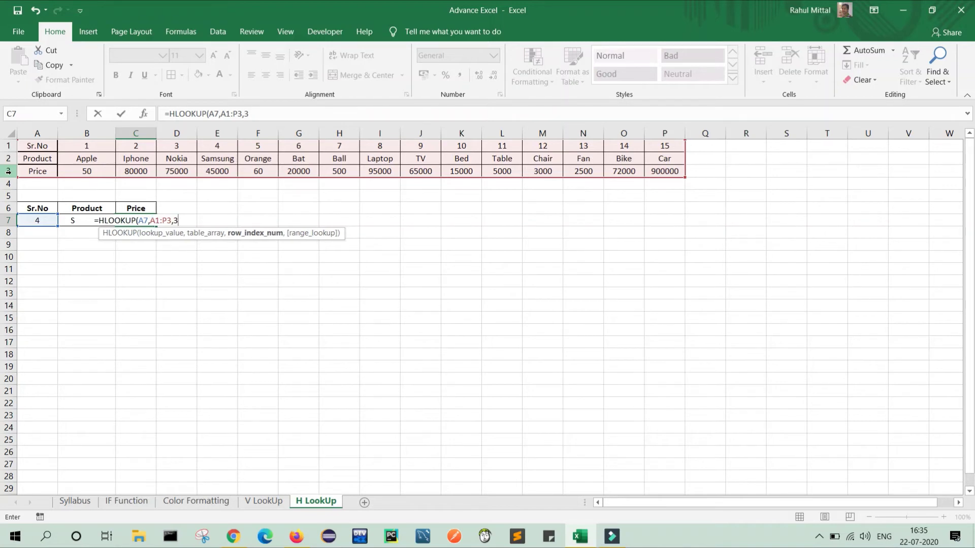
{"action": "type", "text": ","}
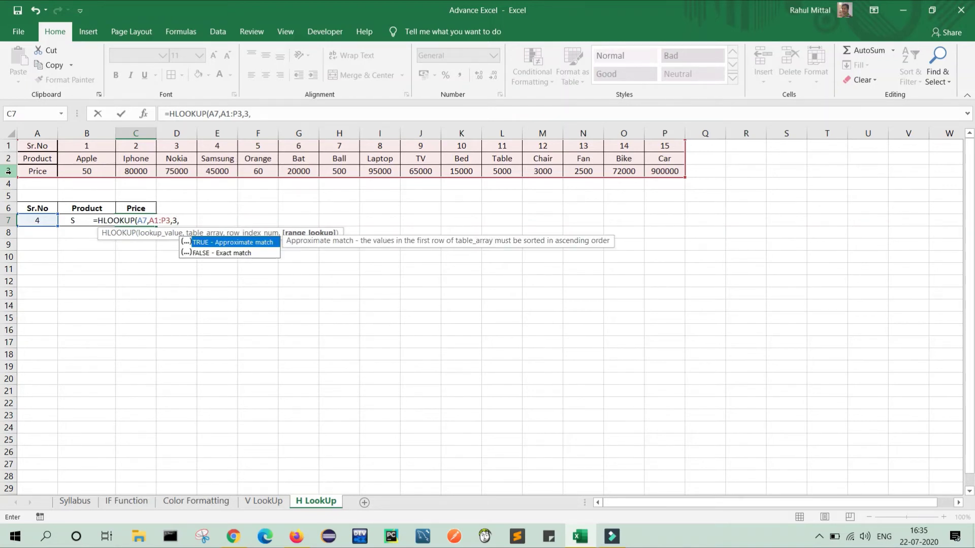
{"action": "type", "text": "0)"}
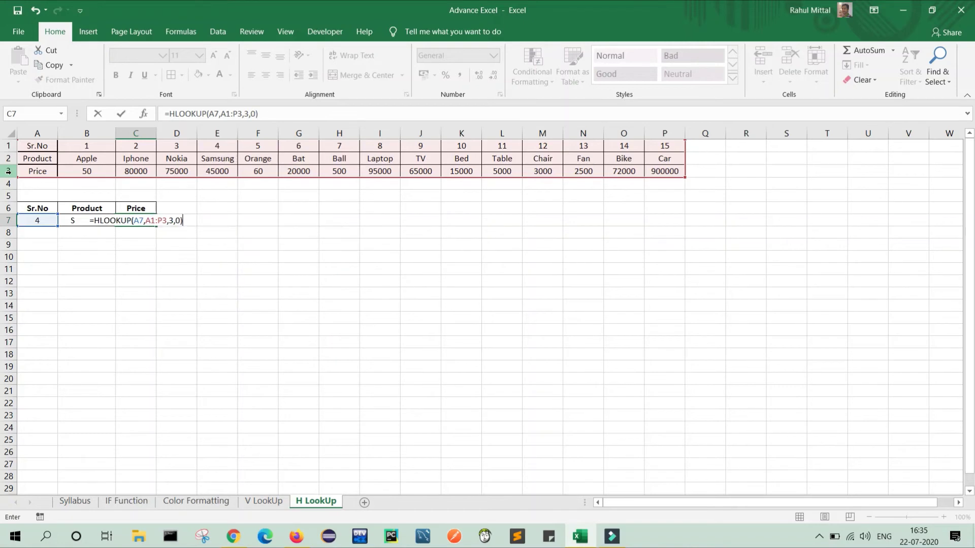
{"action": "key", "text": "Return"}
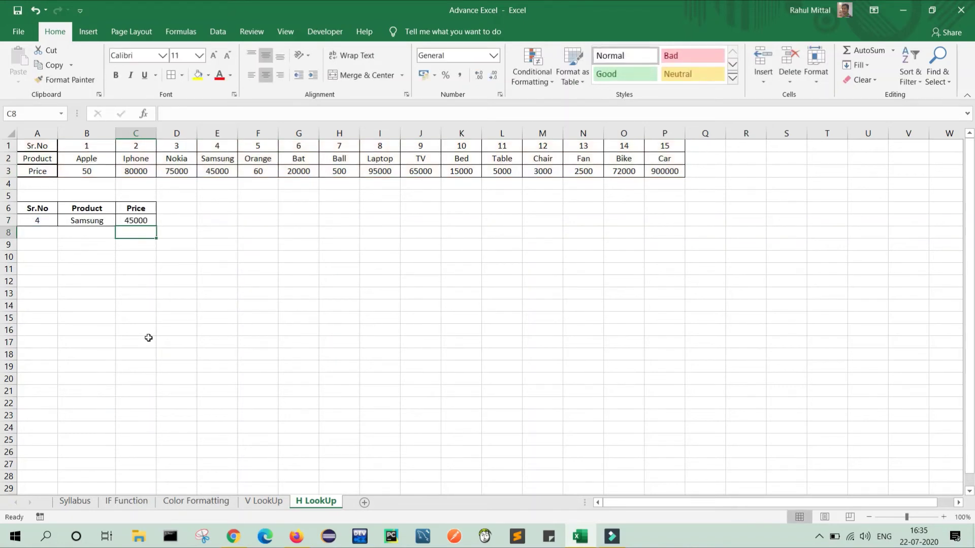
{"action": "left_click", "coordinate": [153, 298]}
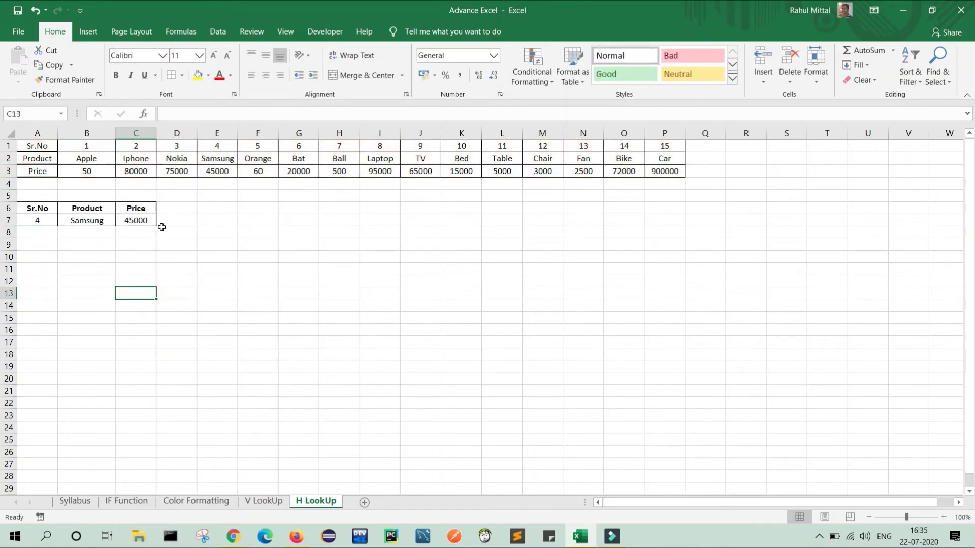
Set Sr.No to 9 and verify the results against column J of the table
{"action": "left_click", "coordinate": [42, 221]}
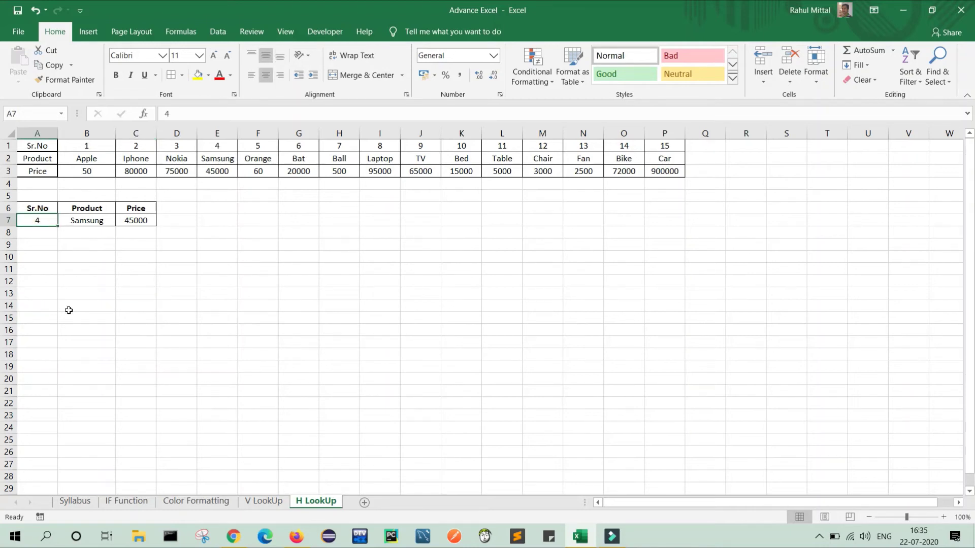
{"action": "type", "text": "9"}
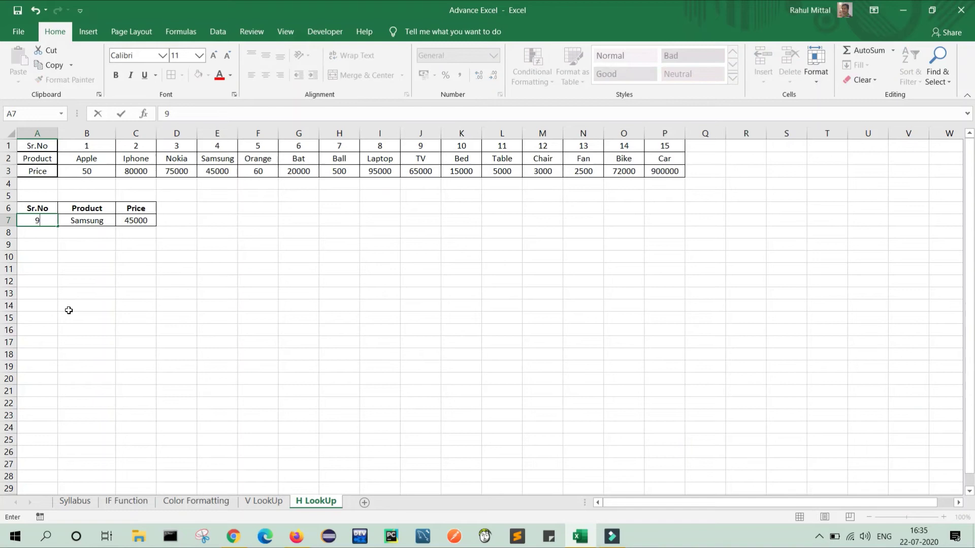
{"action": "left_click", "coordinate": [83, 305]}
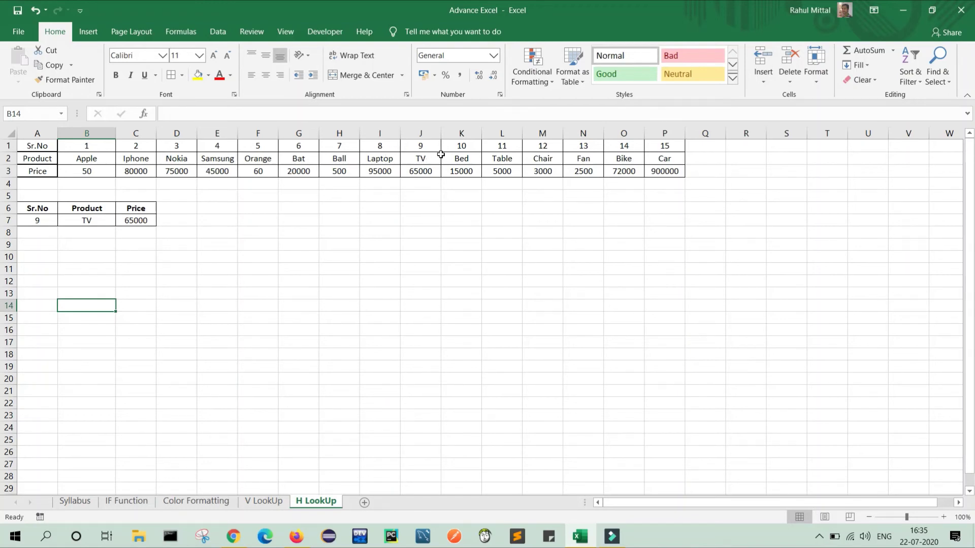
{"action": "left_click", "coordinate": [426, 150]}
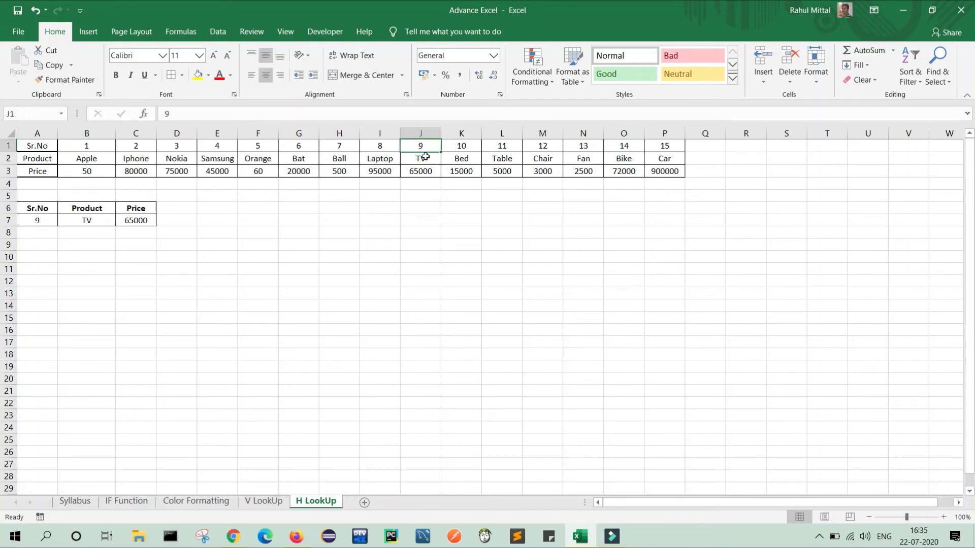
{"action": "left_click", "coordinate": [425, 158]}
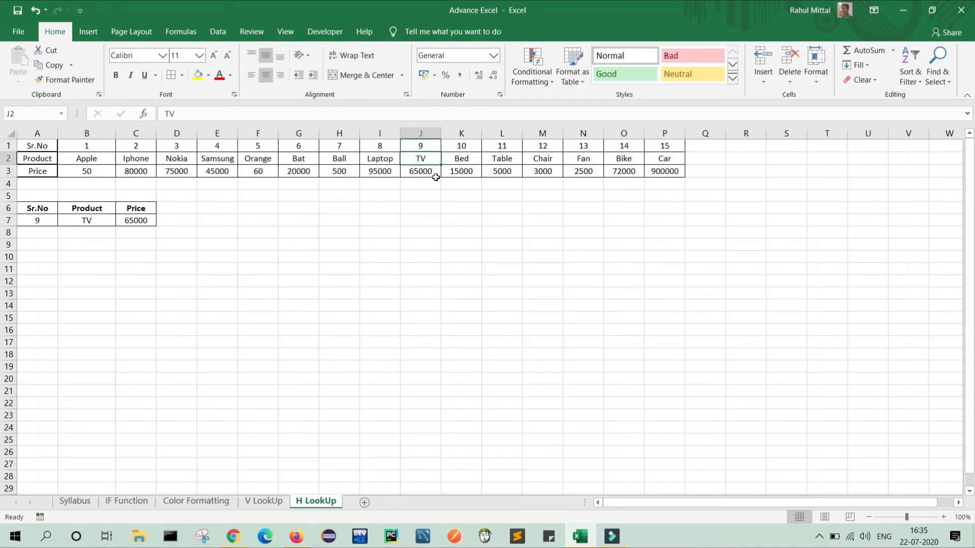
{"action": "left_click", "coordinate": [431, 173]}
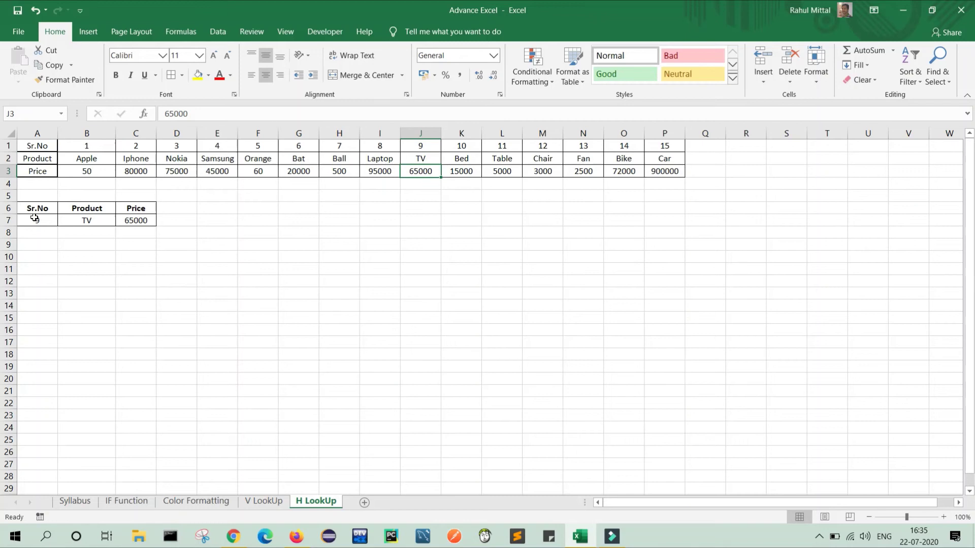
Try Sr.No values 15, 3 and 8, ending with Laptop and 95000
{"action": "left_click", "coordinate": [34, 218]}
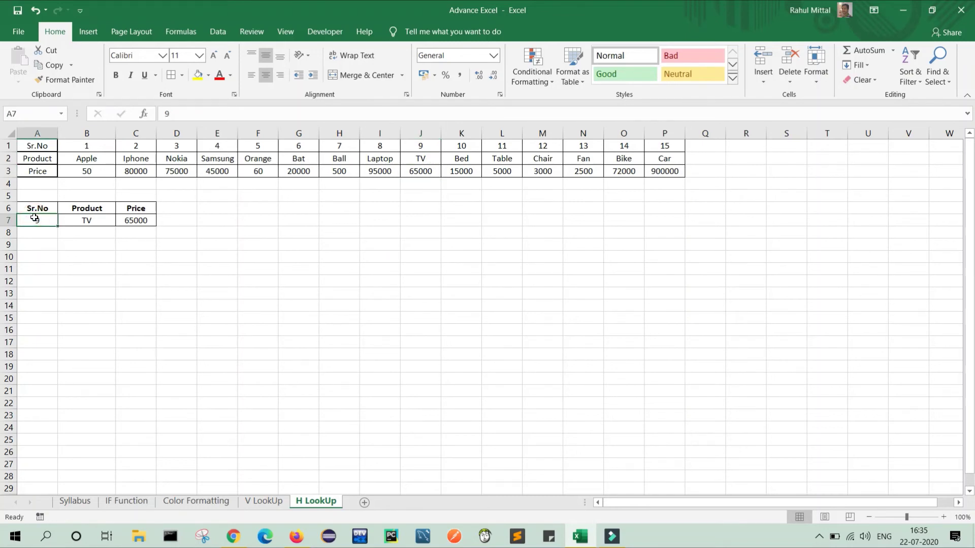
{"action": "type", "text": "15"}
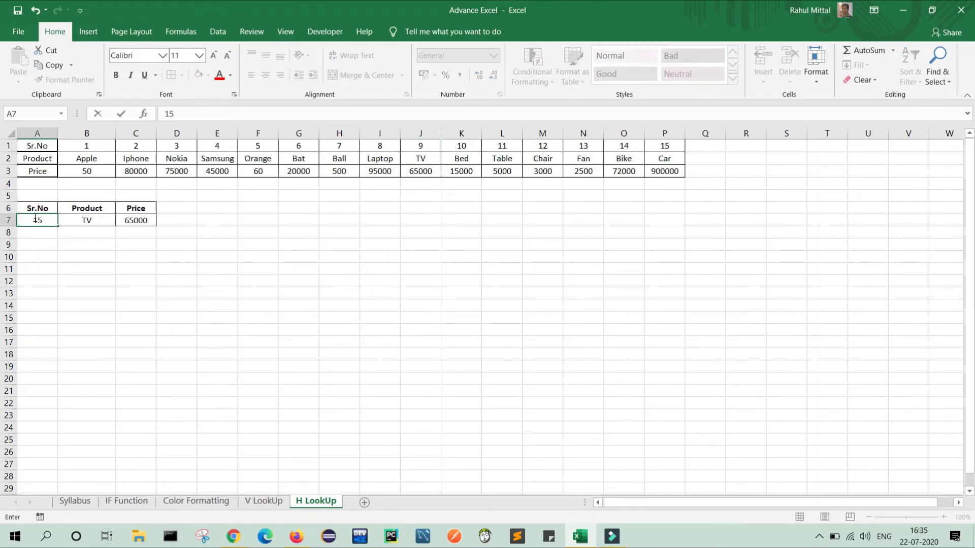
{"action": "key", "text": "Return"}
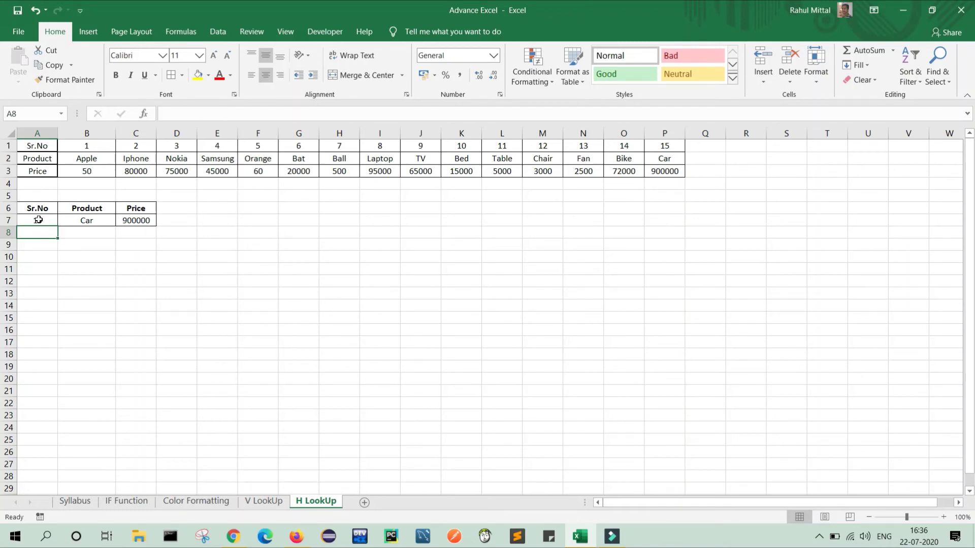
{"action": "left_click", "coordinate": [38, 220]}
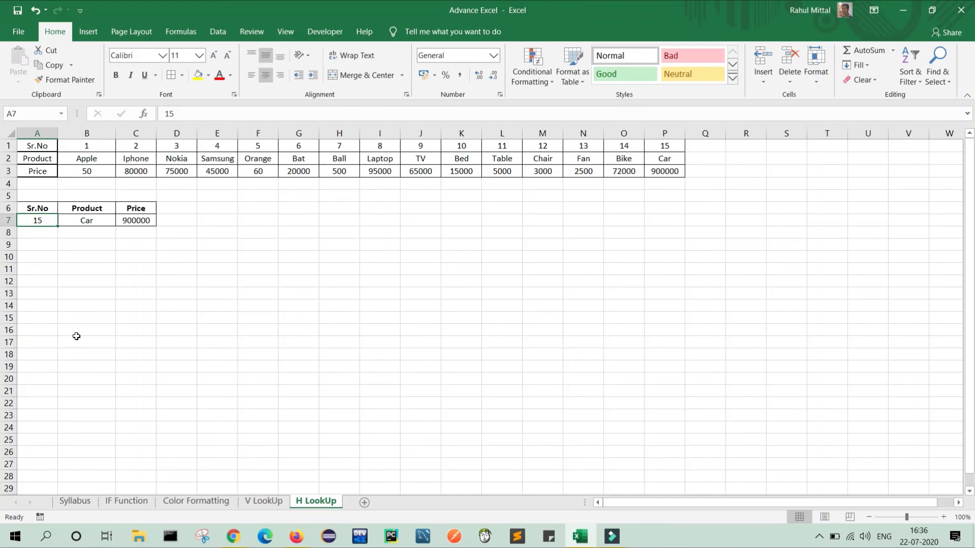
{"action": "type", "text": "3"}
{"action": "key", "text": "Return"}
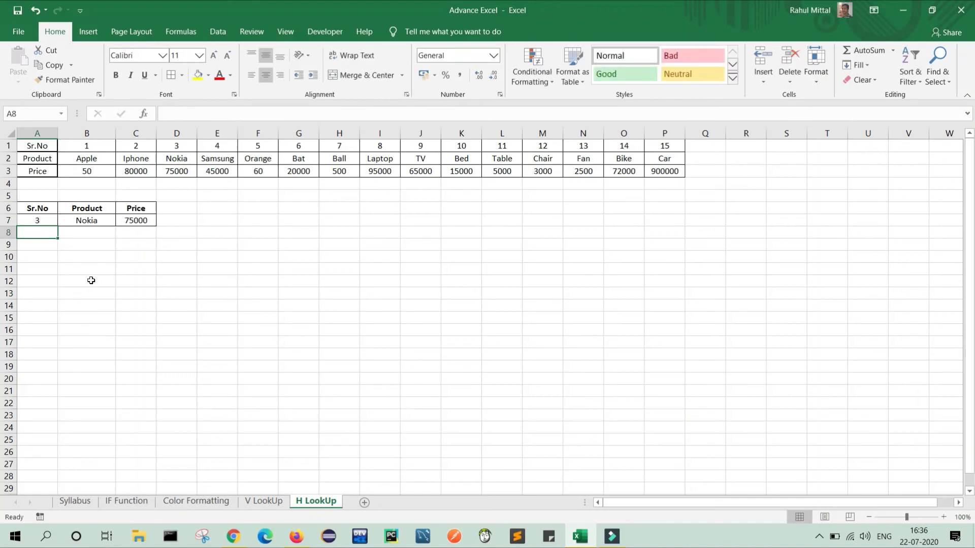
{"action": "left_click", "coordinate": [50, 219]}
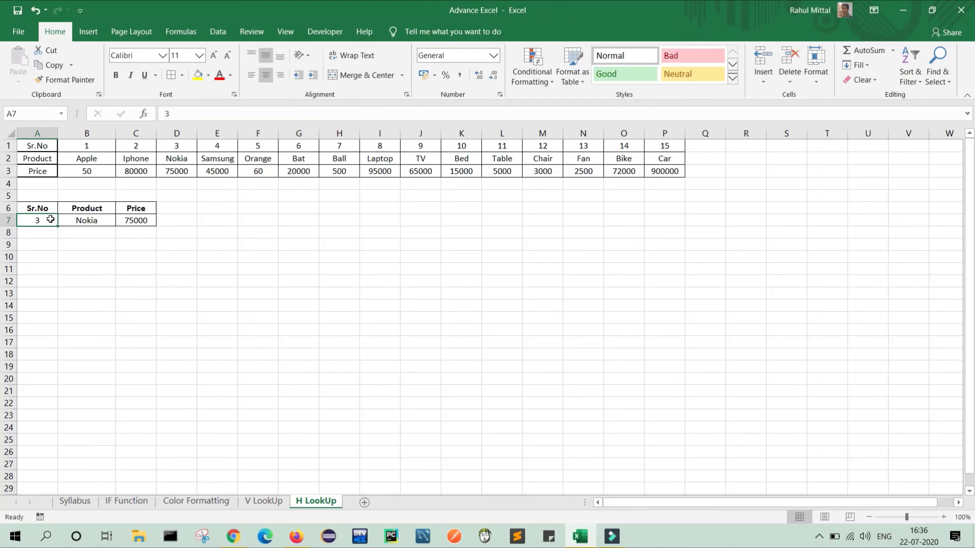
{"action": "type", "text": "8"}
{"action": "key", "text": "Return"}
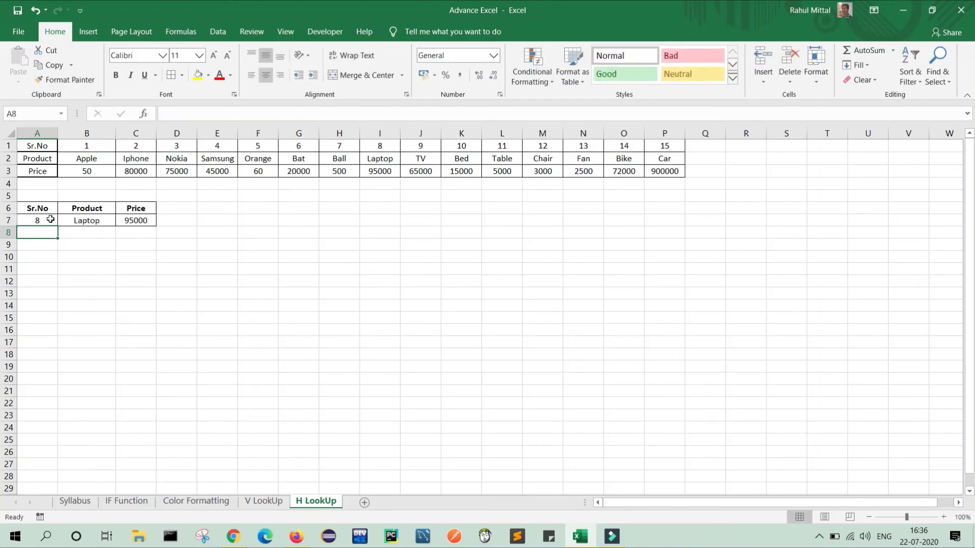